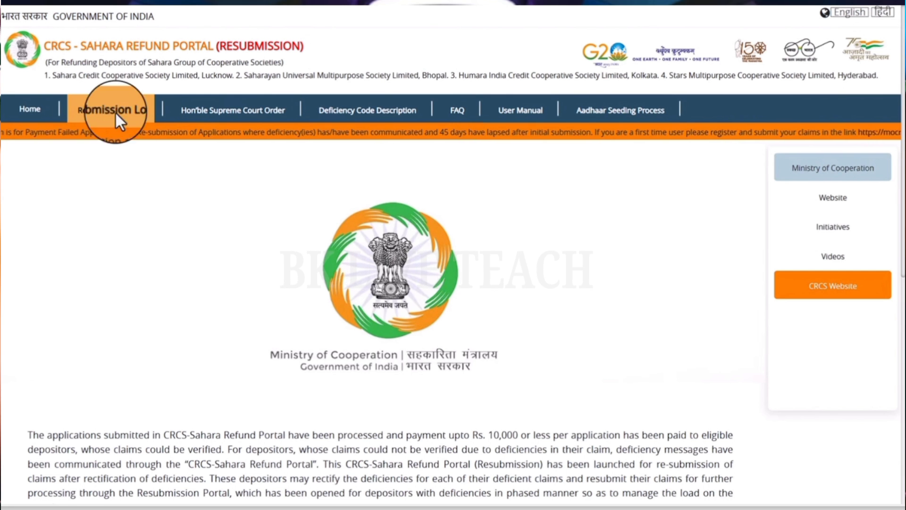
Log in for resubmission with the claim request number, the captcha and the OTP sent to the Aadhaar-linked mobile
{"action": "left_click", "coordinate": [115, 112]}
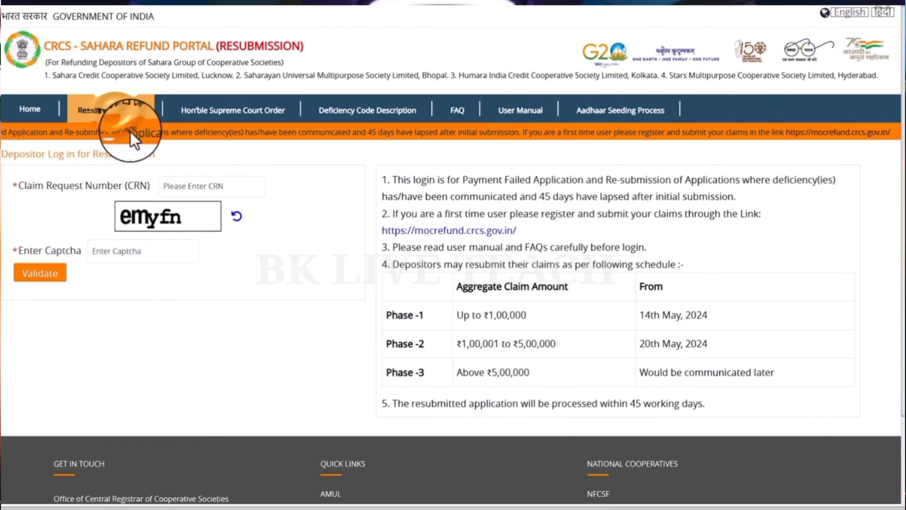
{"action": "left_click", "coordinate": [178, 182]}
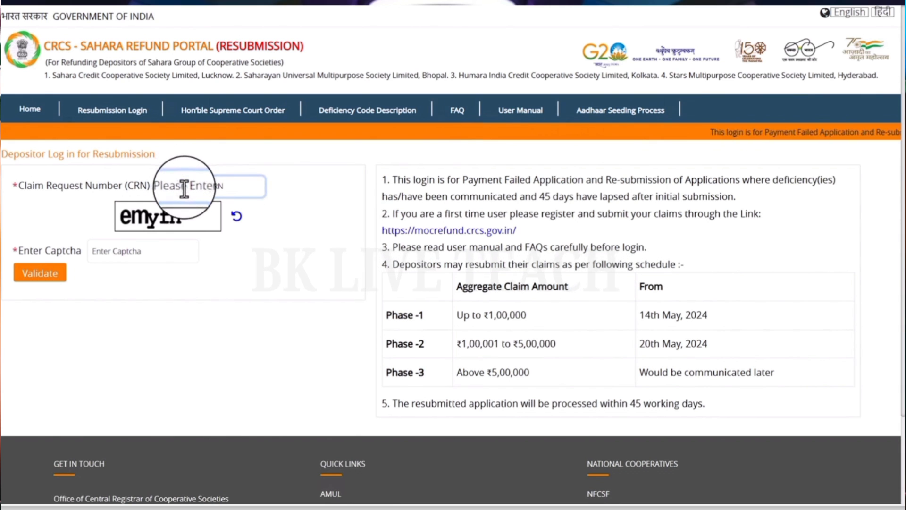
{"action": "left_click", "coordinate": [113, 252]}
{"action": "left_click", "coordinate": [42, 275]}
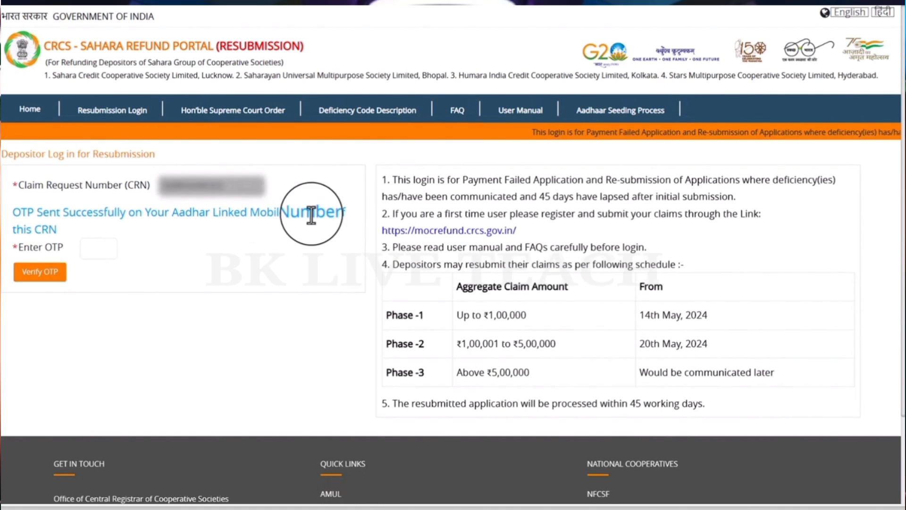
{"action": "left_click", "coordinate": [109, 253]}
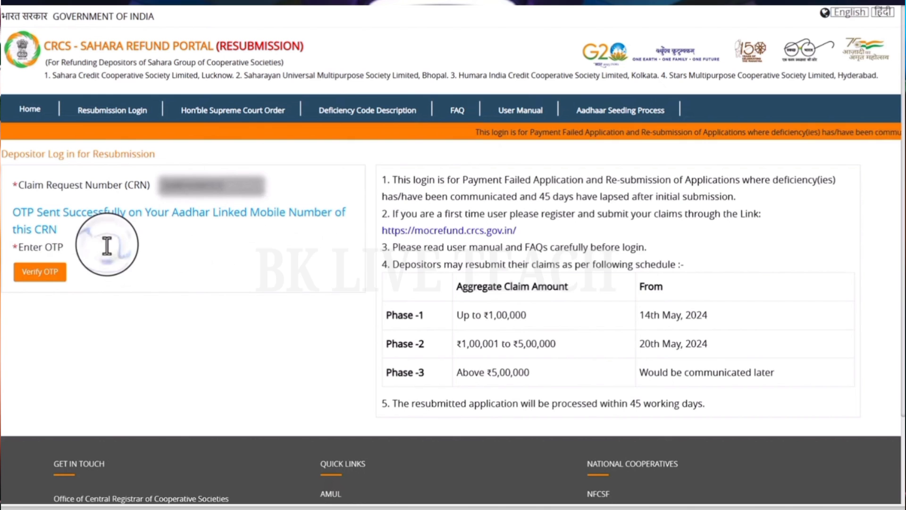
{"action": "left_click", "coordinate": [42, 272]}
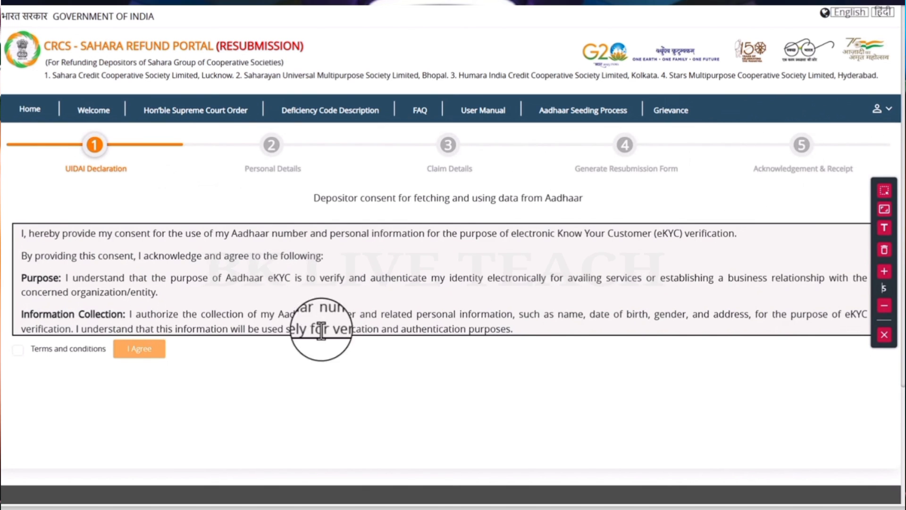
Accept the terms and conditions of the Aadhaar data consent and proceed to Personal Details
{"action": "scroll", "coordinate": [71, 276], "scroll_direction": "down", "scroll_amount": 3}
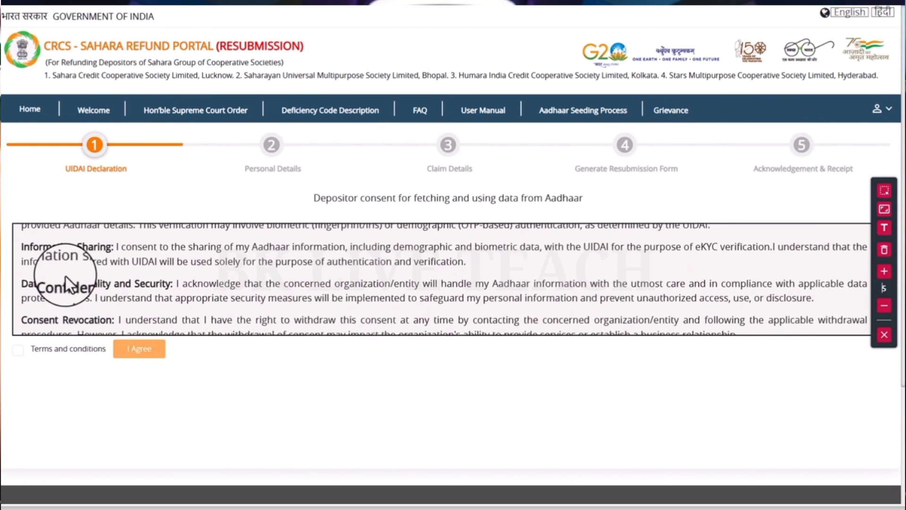
{"action": "scroll", "coordinate": [65, 276], "scroll_direction": "down", "scroll_amount": 5}
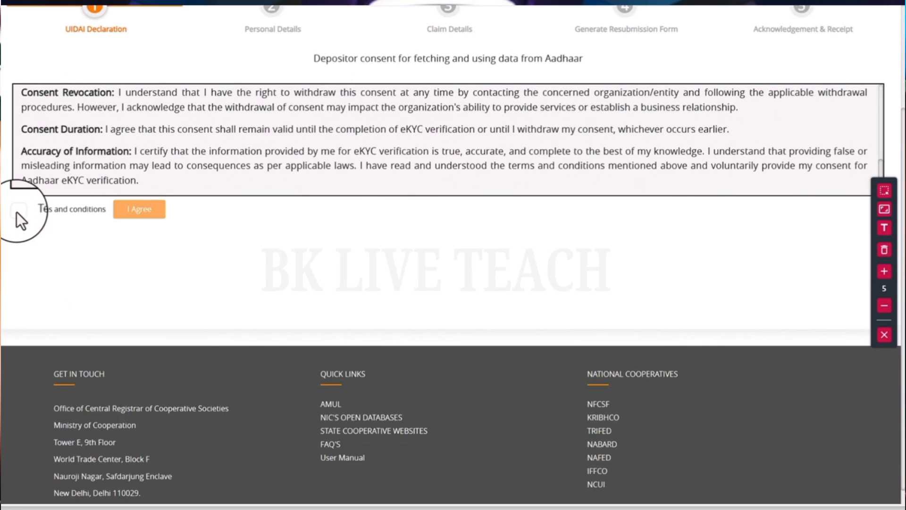
{"action": "left_click", "coordinate": [17, 210]}
{"action": "left_click", "coordinate": [143, 213]}
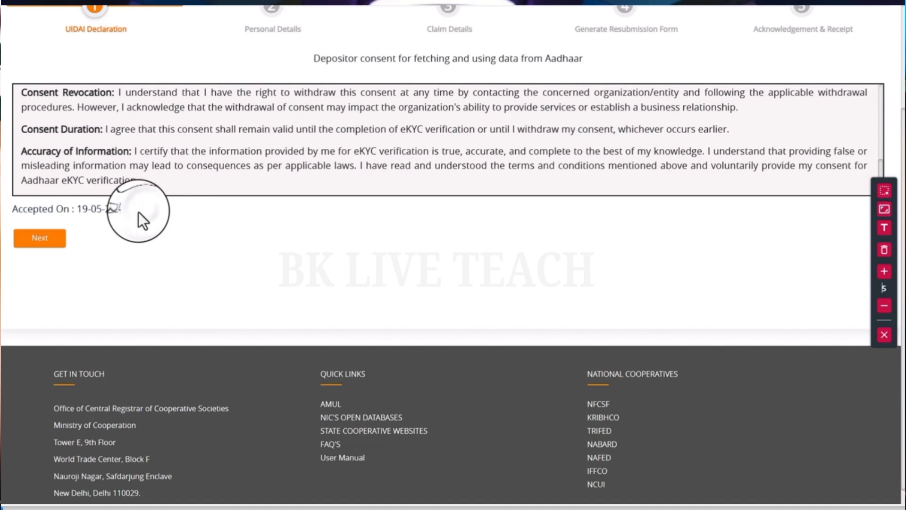
{"action": "left_click", "coordinate": [49, 241]}
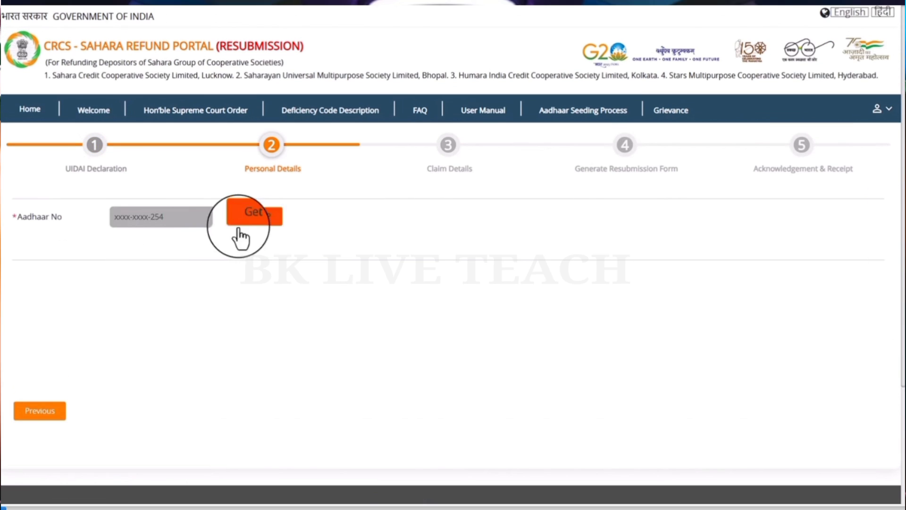
Complete the Personal Details stage by verifying the Aadhaar OTP and fetching the Aadhaar-seeded bank name
{"action": "left_click", "coordinate": [249, 218]}
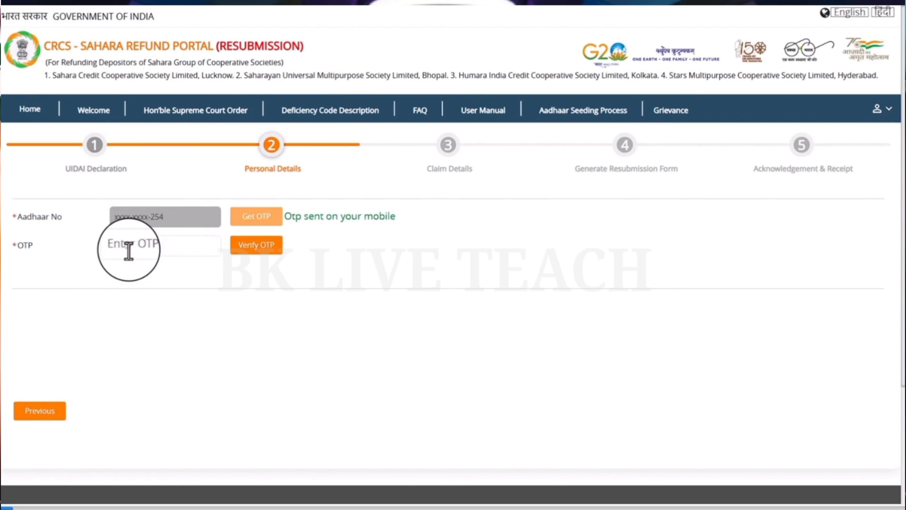
{"action": "left_click", "coordinate": [160, 247]}
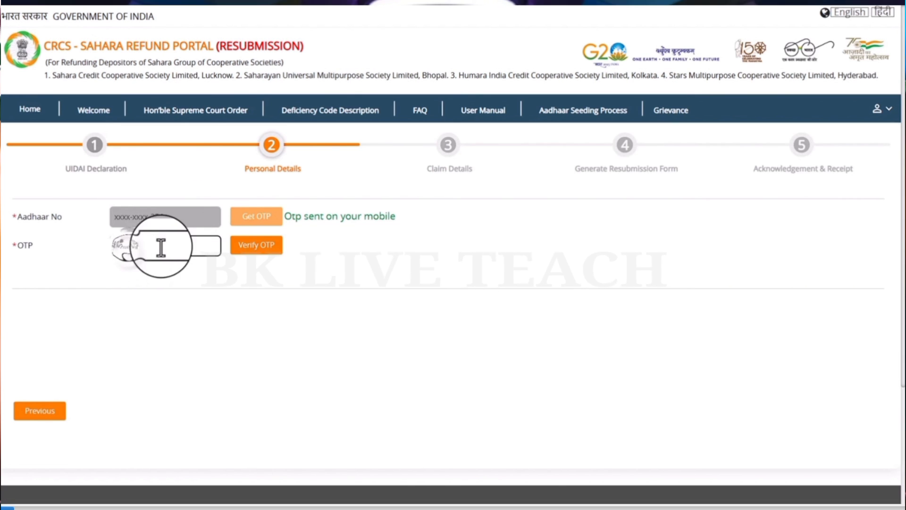
{"action": "left_click", "coordinate": [263, 243]}
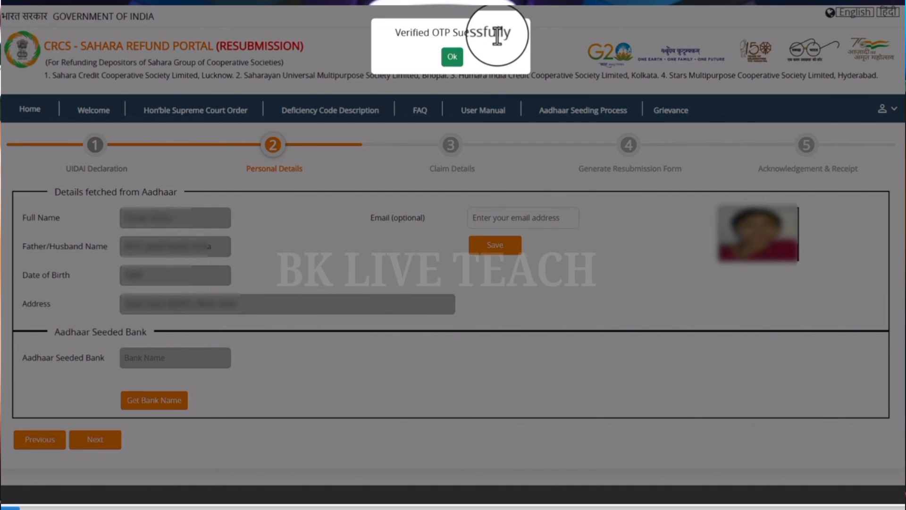
{"action": "left_click", "coordinate": [452, 59]}
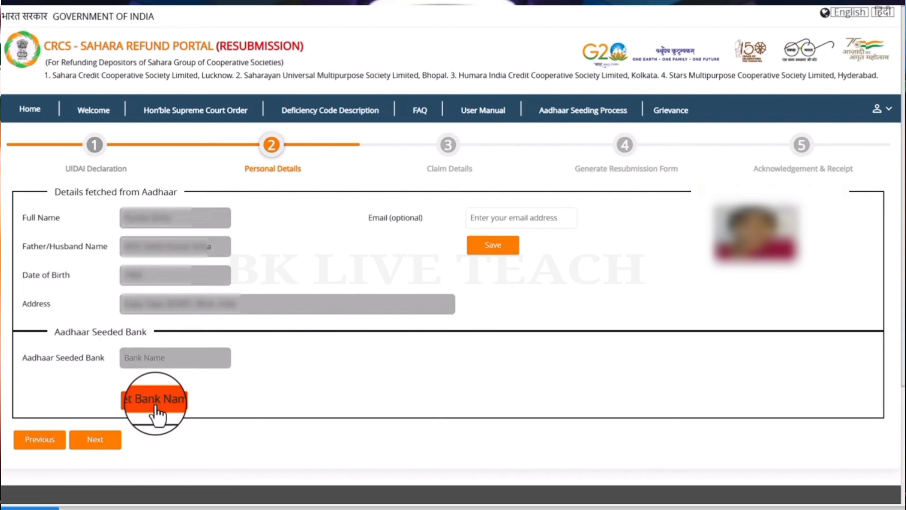
{"action": "left_click", "coordinate": [155, 402]}
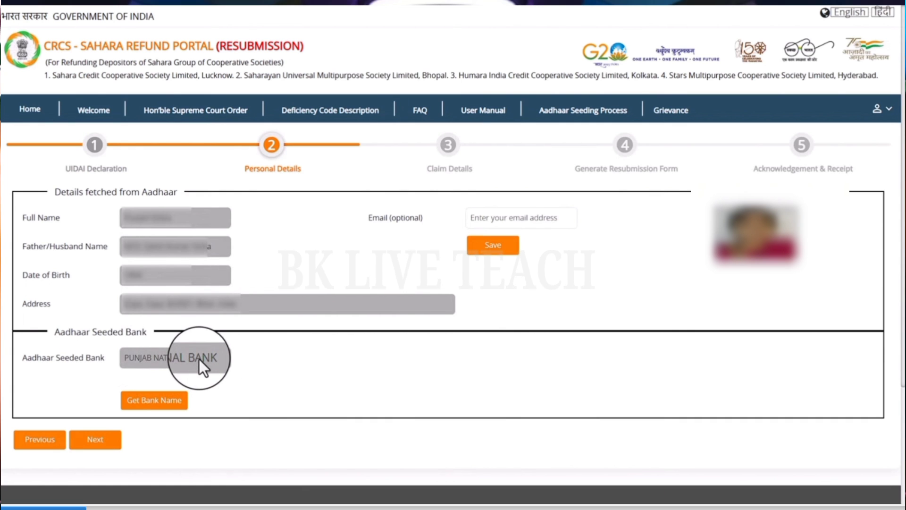
{"action": "left_click", "coordinate": [94, 442]}
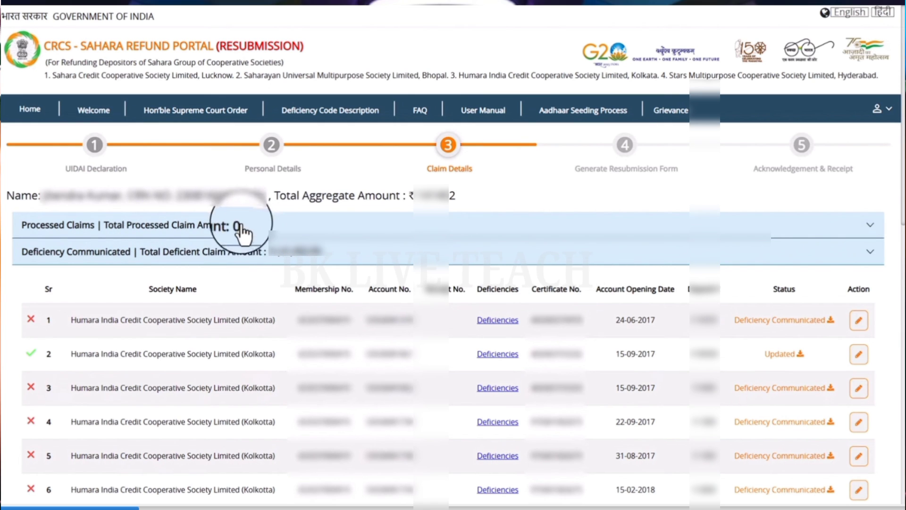
Check the processed claims section and review the list of claims with communicated deficiencies
{"action": "left_click", "coordinate": [264, 230]}
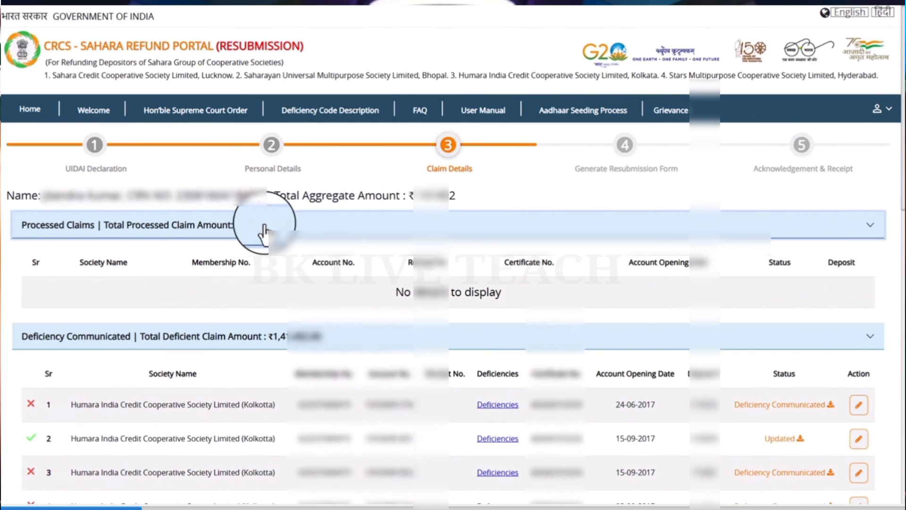
{"action": "left_click", "coordinate": [261, 231]}
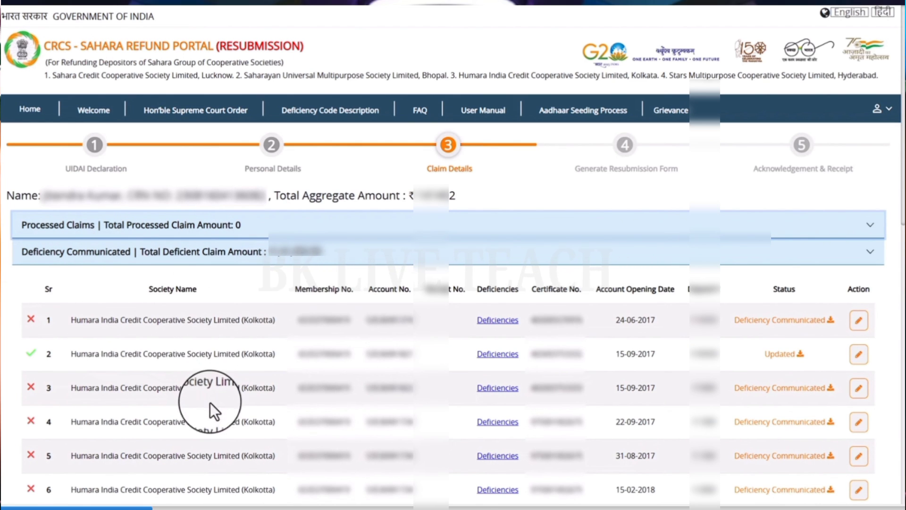
{"action": "scroll", "coordinate": [209, 425], "scroll_direction": "down", "scroll_amount": 3}
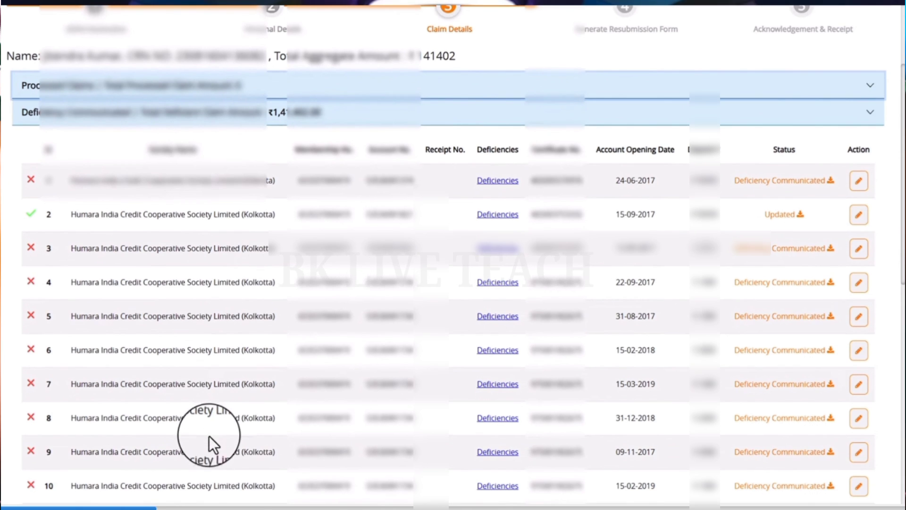
{"action": "scroll", "coordinate": [224, 439], "scroll_direction": "down", "scroll_amount": 3}
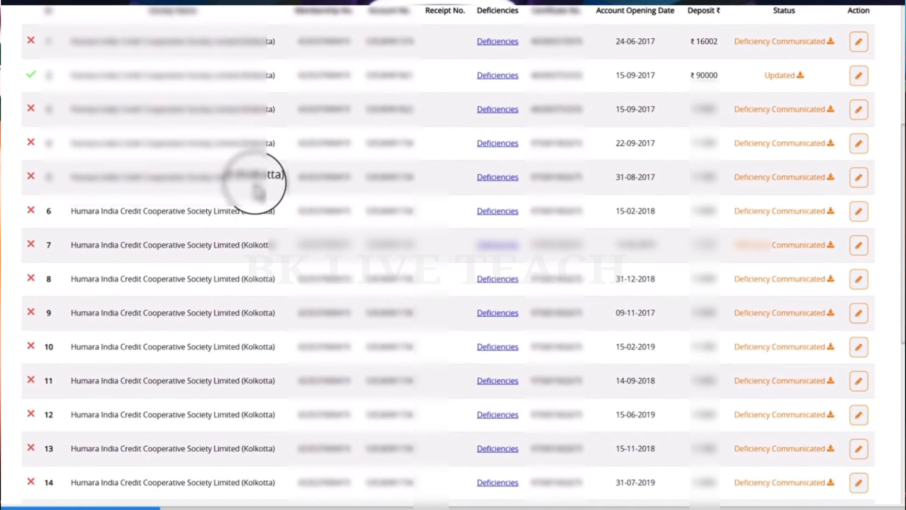
{"action": "scroll", "coordinate": [262, 323], "scroll_direction": "down", "scroll_amount": 3}
{"action": "scroll", "coordinate": [291, 377], "scroll_direction": "up", "scroll_amount": 9}
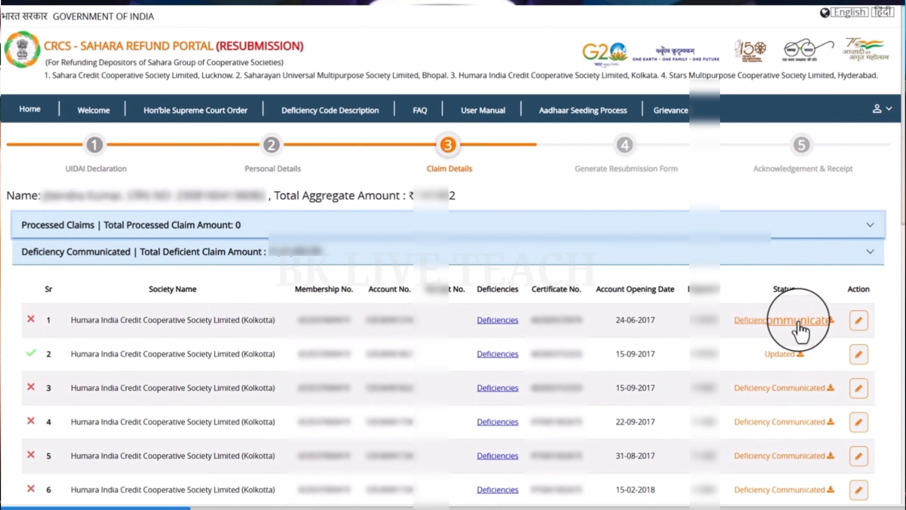
Read the deficiency messages and action items of claim 1, highlighting the action item for code D012
{"action": "left_click", "coordinate": [508, 322]}
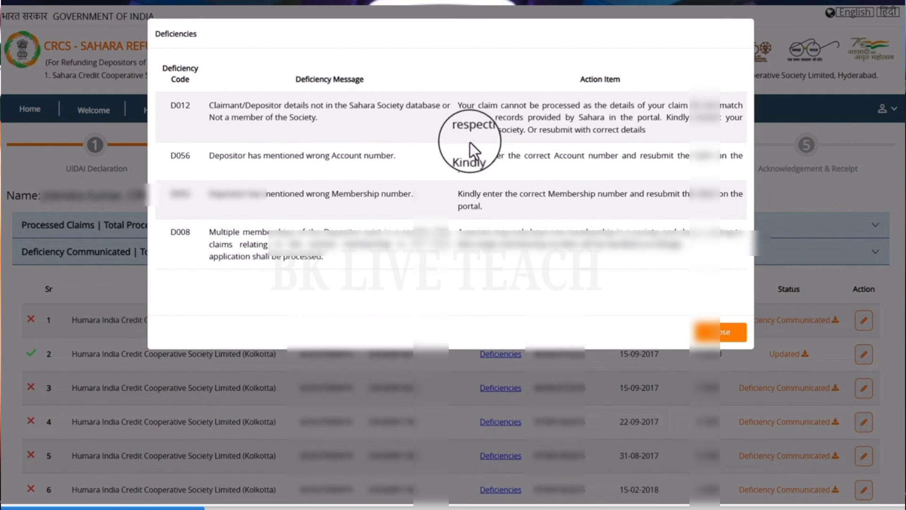
{"action": "left_click_drag", "start_coordinate": [457, 107], "coordinate": [660, 142]}
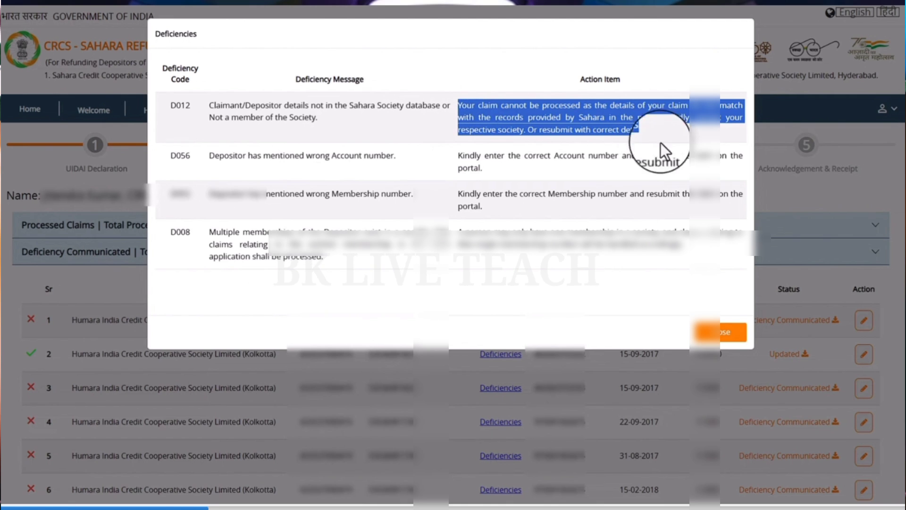
{"action": "left_click", "coordinate": [722, 336]}
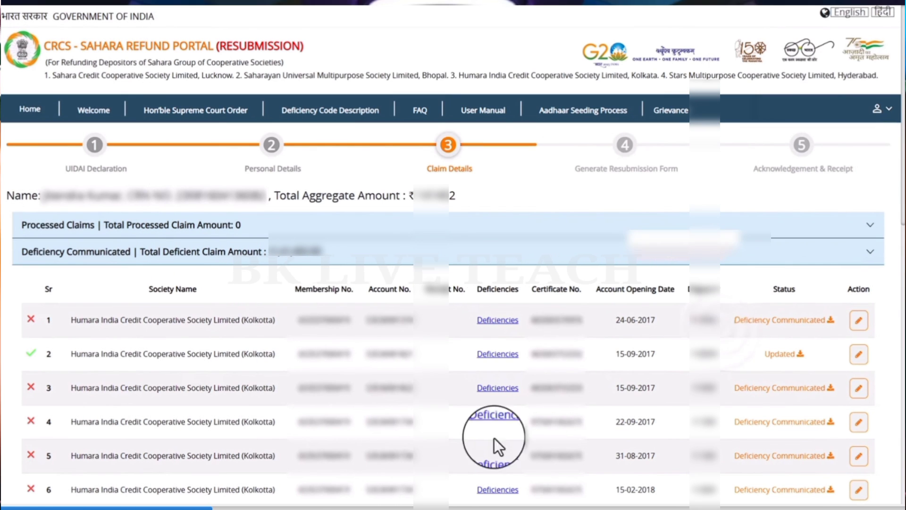
Try to download the deficiency PDF of claim 3 to the Documents folder
{"action": "left_click", "coordinate": [787, 394]}
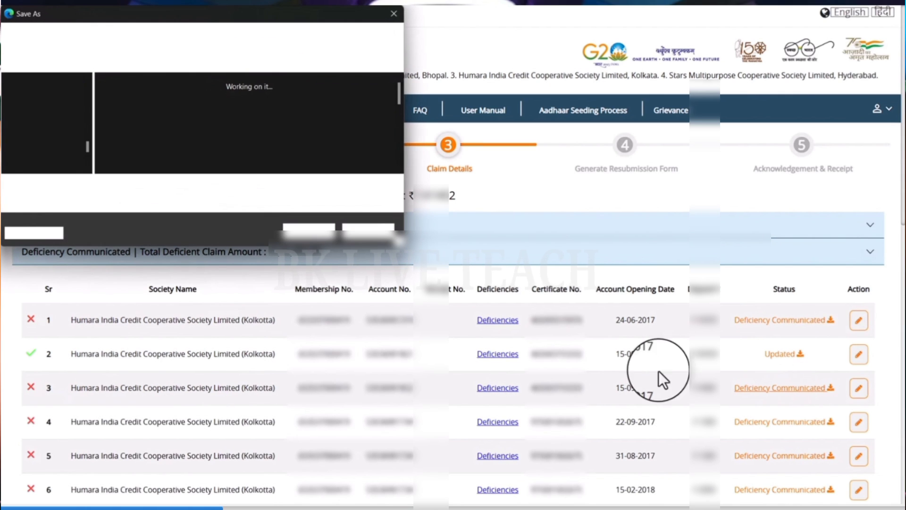
{"action": "left_click", "coordinate": [302, 230]}
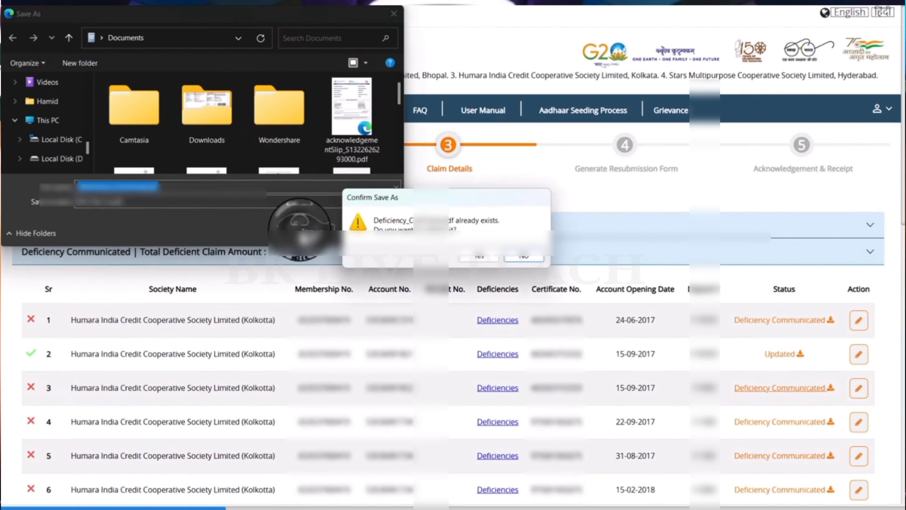
{"action": "left_click", "coordinate": [538, 260]}
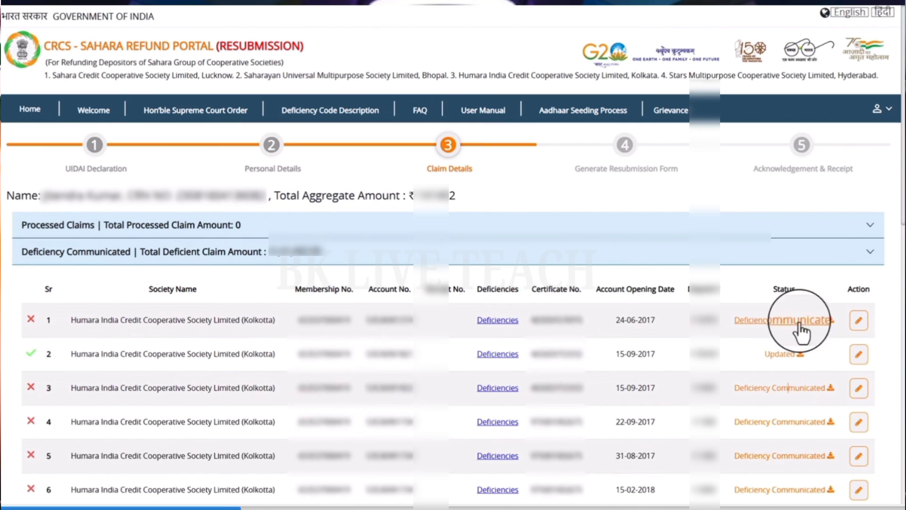
Try to open claim 1 for editing
{"action": "left_click", "coordinate": [860, 324]}
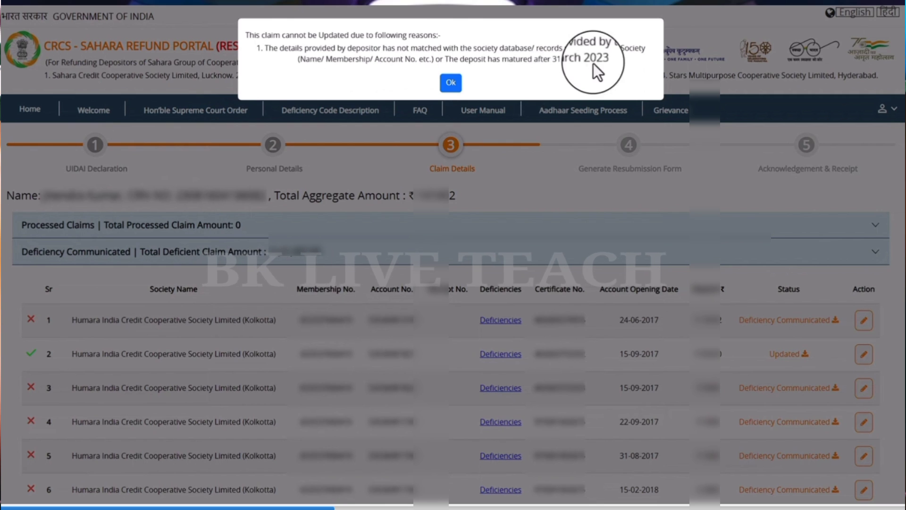
{"action": "left_click", "coordinate": [449, 85]}
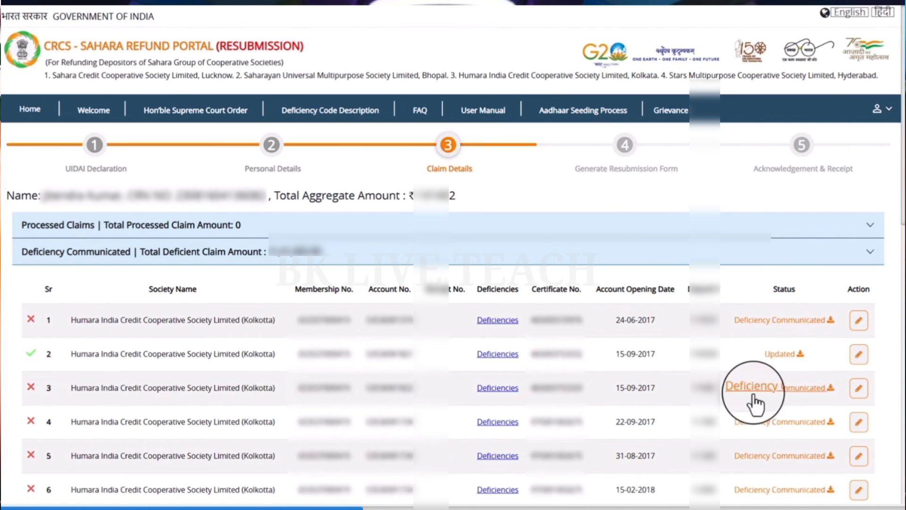
Open claim 3 for updating, select Humara India Credit Cooperative Society Limited as its society and check the account opening date calendar
{"action": "left_click", "coordinate": [859, 389]}
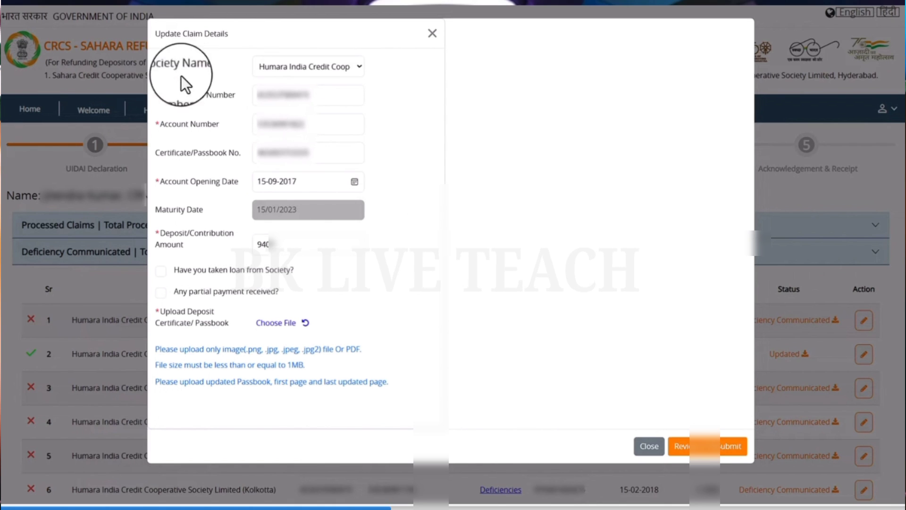
{"action": "left_click", "coordinate": [305, 69]}
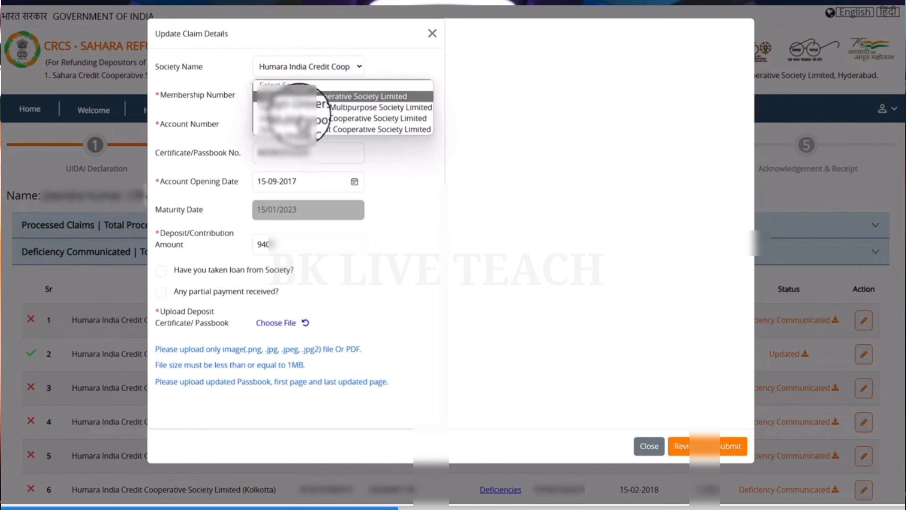
{"action": "left_click", "coordinate": [276, 128]}
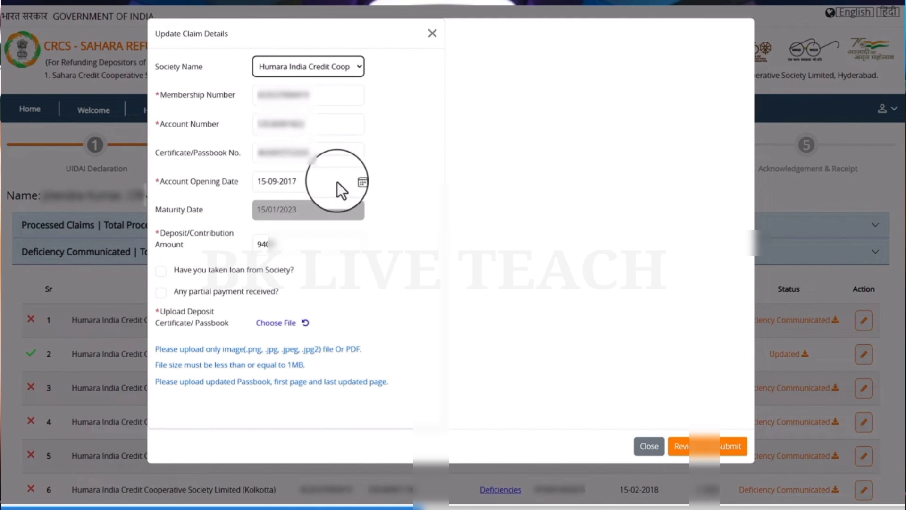
{"action": "left_click", "coordinate": [354, 182]}
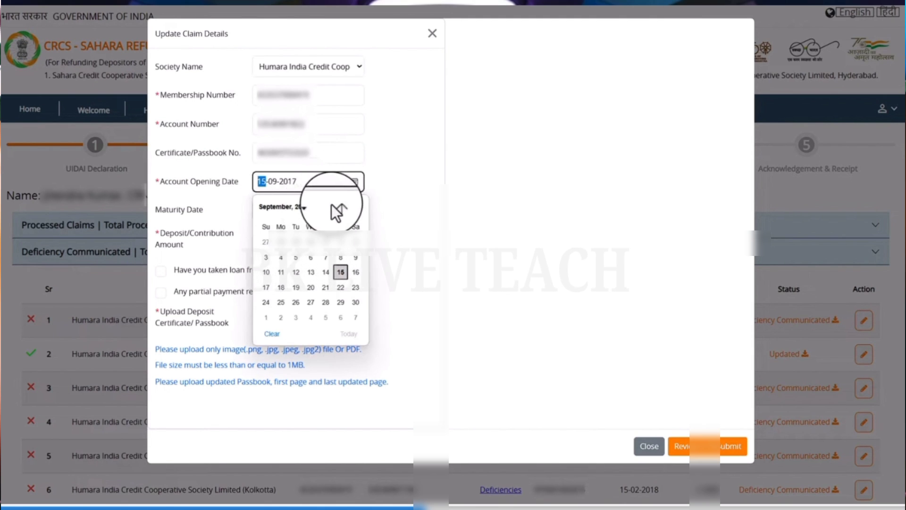
{"action": "left_click", "coordinate": [404, 182]}
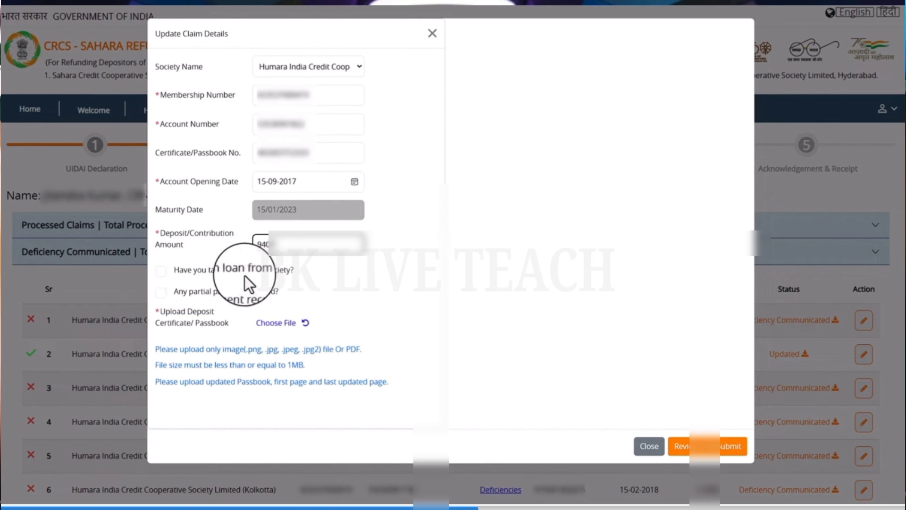
Check the extra fields for a loan from the society and a partial payment received, leaving both options off
{"action": "left_click", "coordinate": [160, 272]}
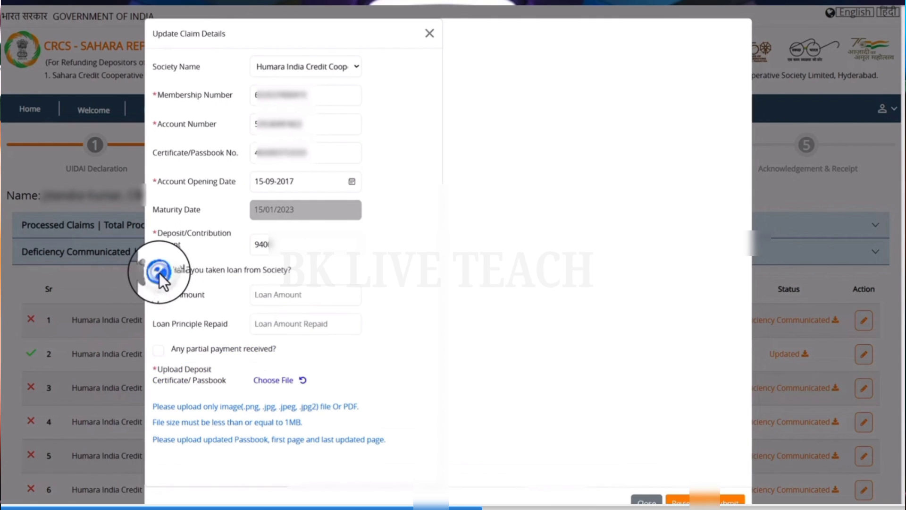
{"action": "left_click", "coordinate": [283, 294]}
{"action": "left_click", "coordinate": [282, 326]}
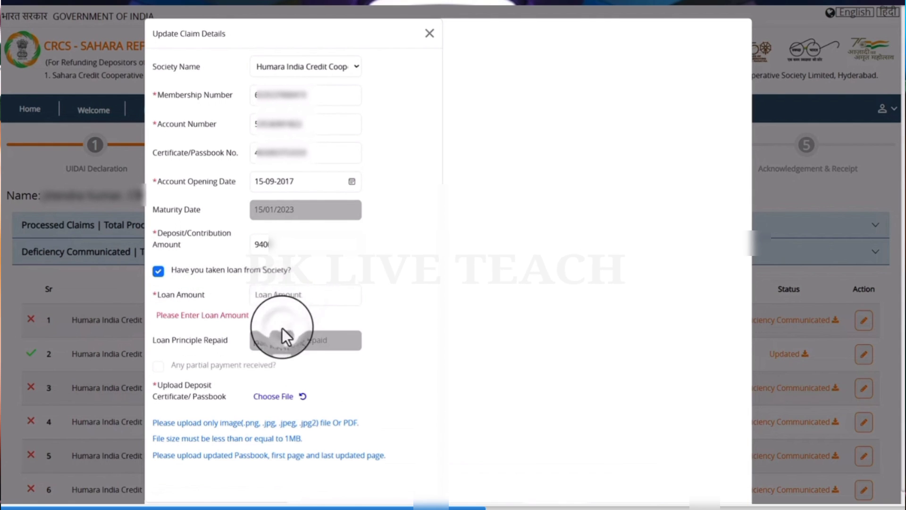
{"action": "left_click", "coordinate": [158, 272]}
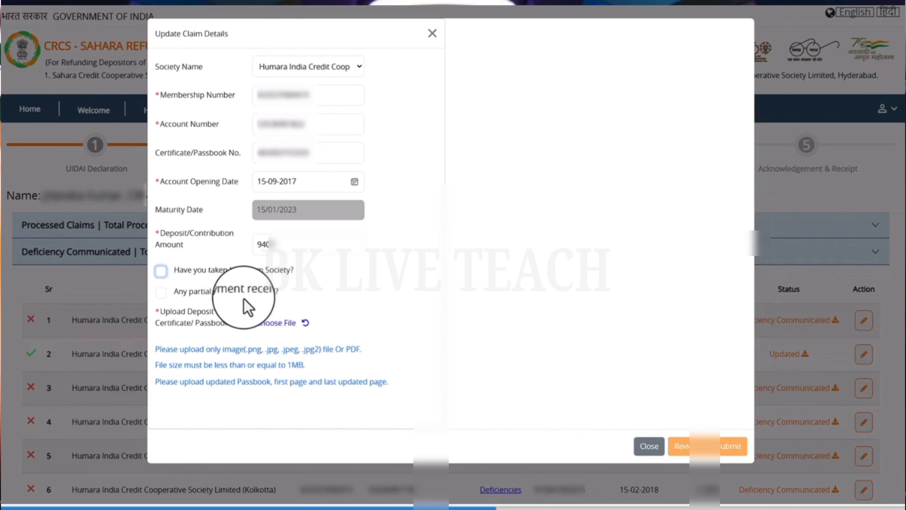
{"action": "left_click", "coordinate": [161, 292]}
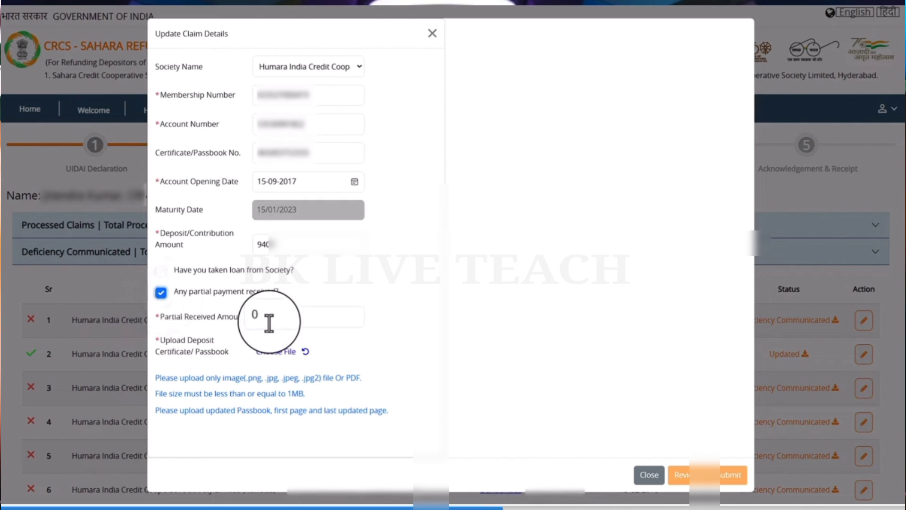
{"action": "left_click", "coordinate": [162, 292]}
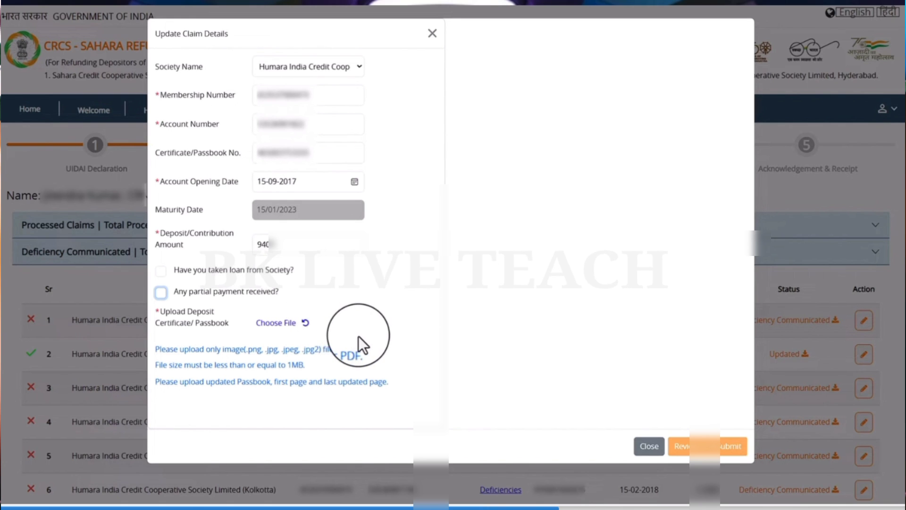
Attach the Sahara bond JPEG as the deposit certificate of claim 3 and submit the updated claim
{"action": "left_click", "coordinate": [283, 324]}
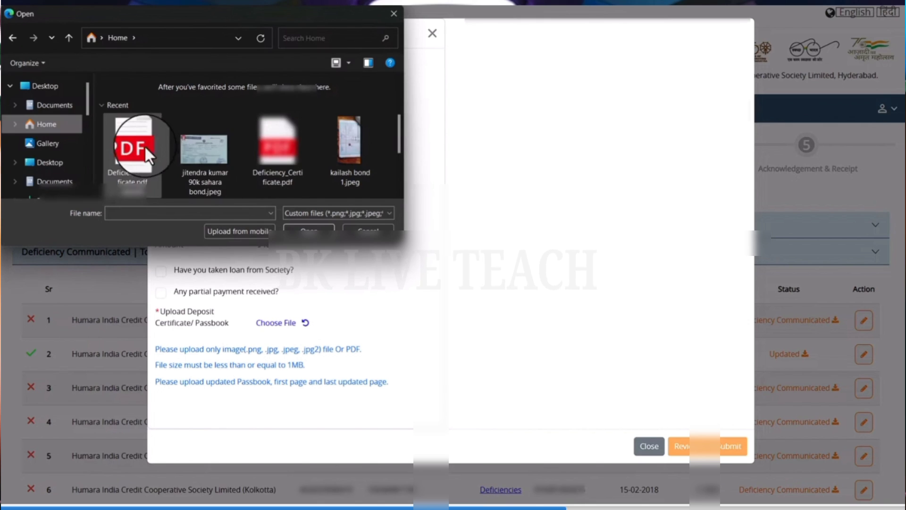
{"action": "left_click", "coordinate": [205, 156]}
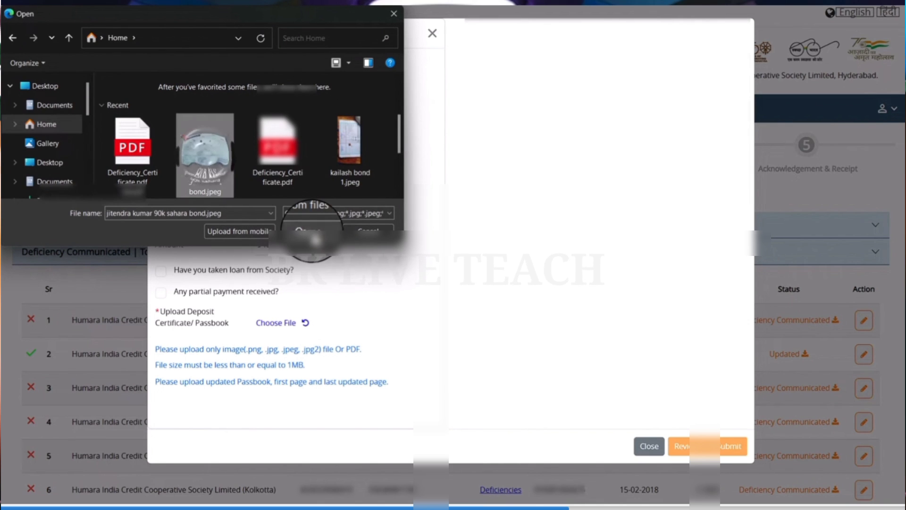
{"action": "left_click", "coordinate": [309, 231]}
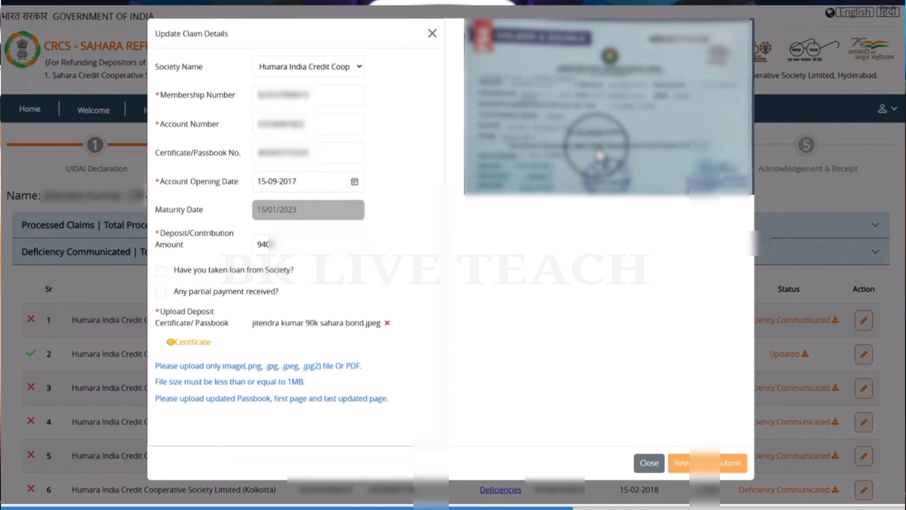
{"action": "left_click", "coordinate": [721, 464]}
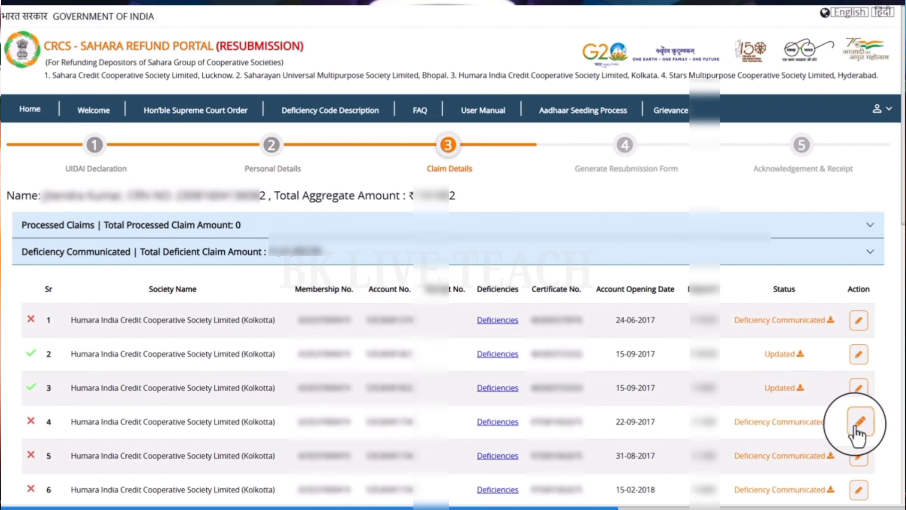
Expand the Upload Documents section below the claims and paste the claimant's PAN number
{"action": "scroll", "coordinate": [821, 382], "scroll_direction": "down", "scroll_amount": 10}
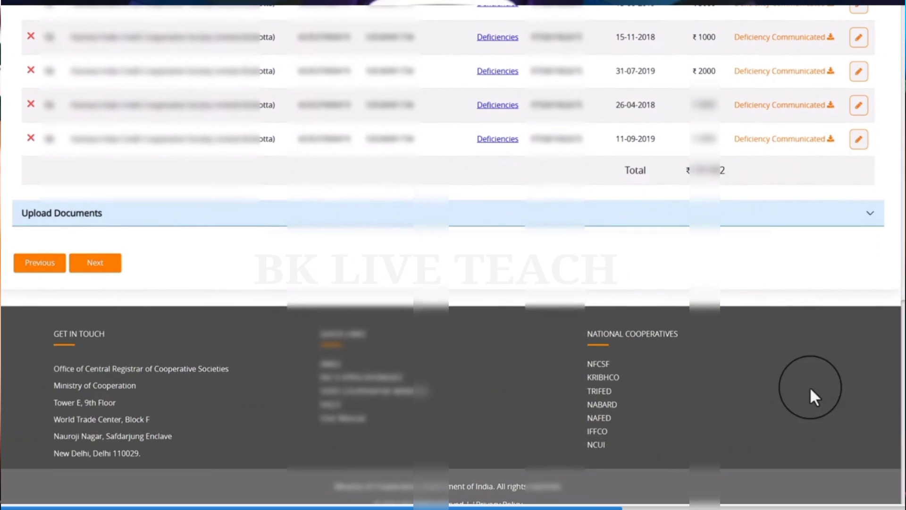
{"action": "left_click", "coordinate": [868, 221]}
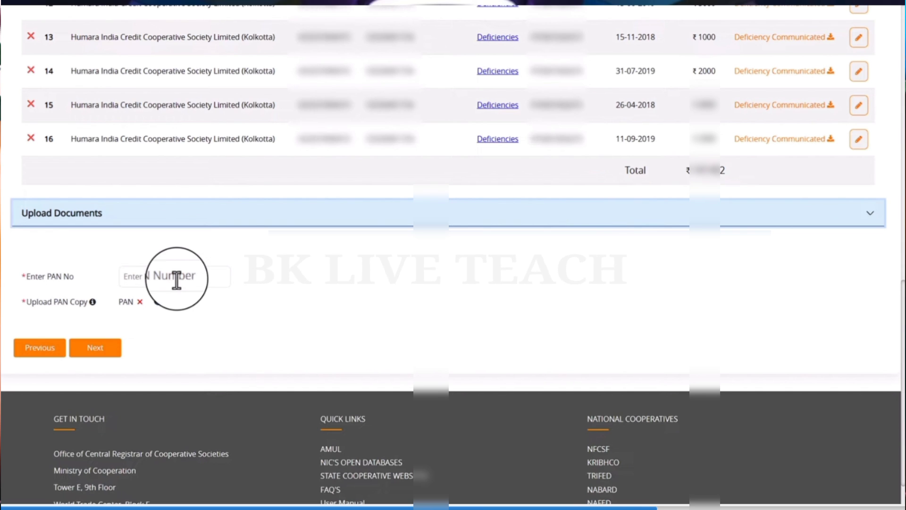
{"action": "scroll", "coordinate": [176, 280], "scroll_direction": "up", "scroll_amount": 1}
{"action": "left_click", "coordinate": [141, 315]}
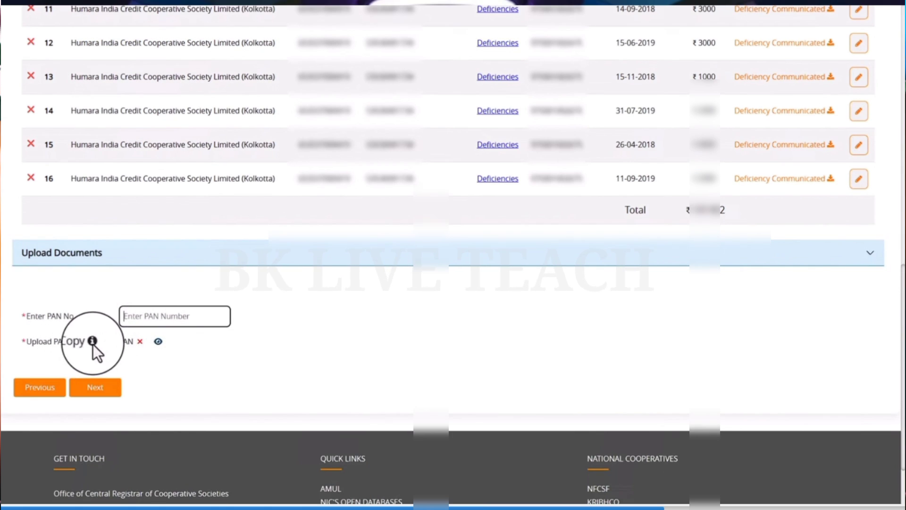
{"action": "key", "text": "ctrl+v"}
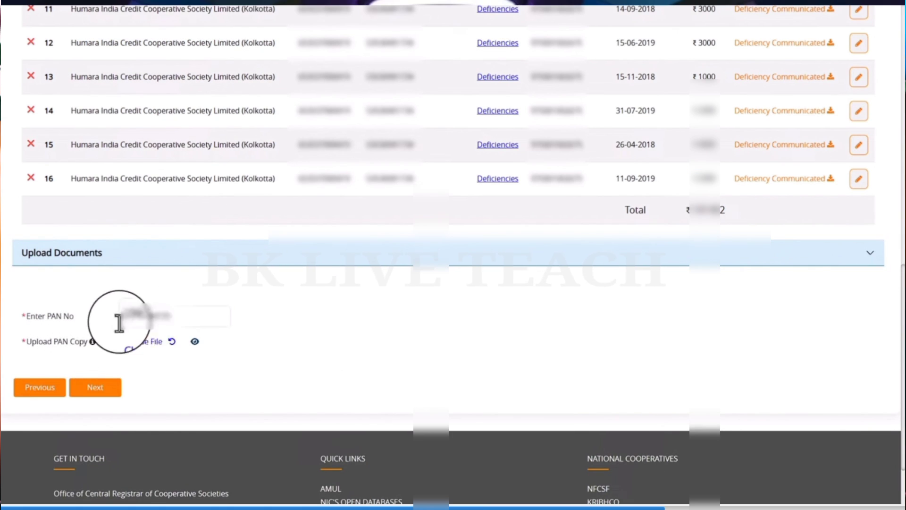
Choose a file for the PAN copy, upload it and acknowledge the upload
{"action": "left_click", "coordinate": [144, 343]}
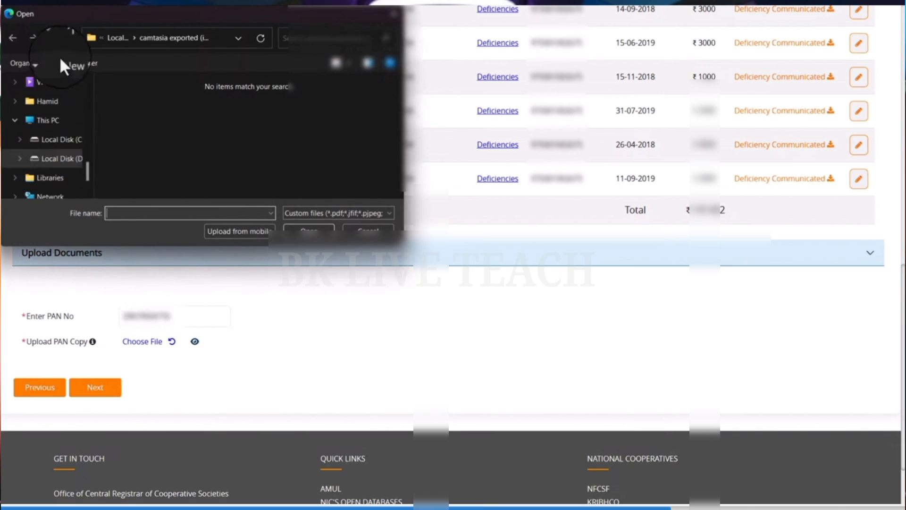
{"action": "left_click", "coordinate": [49, 125]}
{"action": "scroll", "coordinate": [81, 170], "scroll_direction": "up", "scroll_amount": 1}
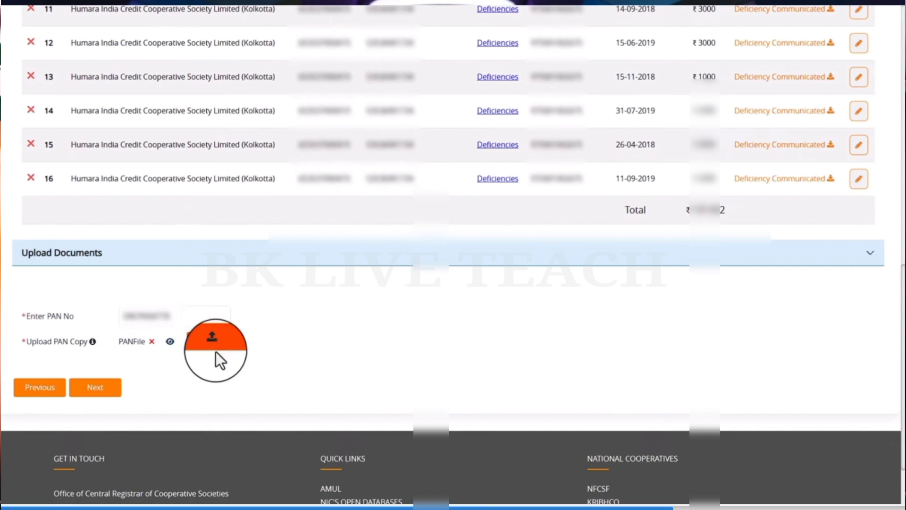
{"action": "left_click", "coordinate": [203, 344]}
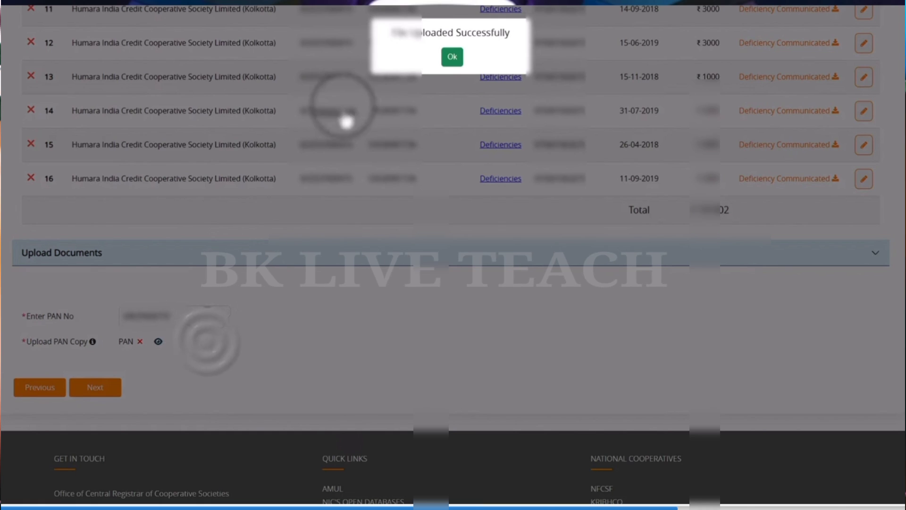
{"action": "left_click", "coordinate": [452, 56]}
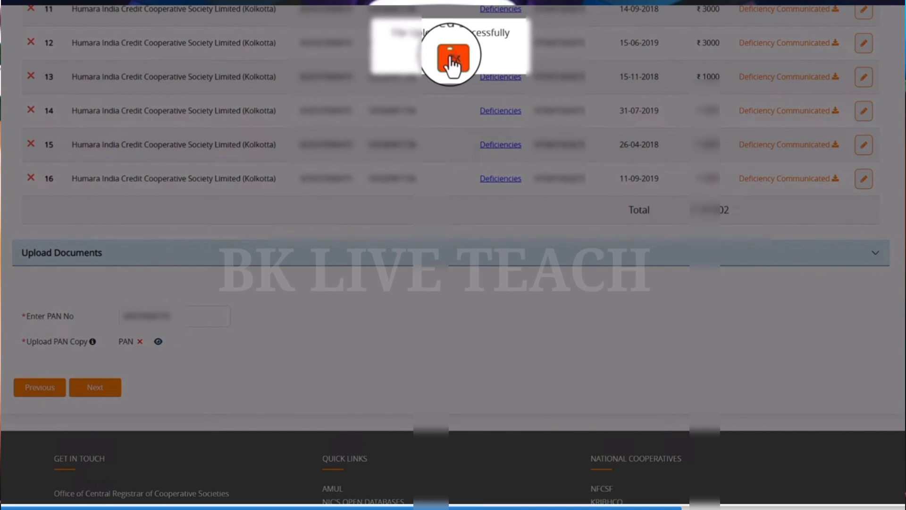
Proceed from the claim details and answer Yes to continue with the claims eligible for further processing
{"action": "scroll", "coordinate": [380, 150], "scroll_direction": "down", "scroll_amount": 3}
{"action": "left_click", "coordinate": [99, 270]}
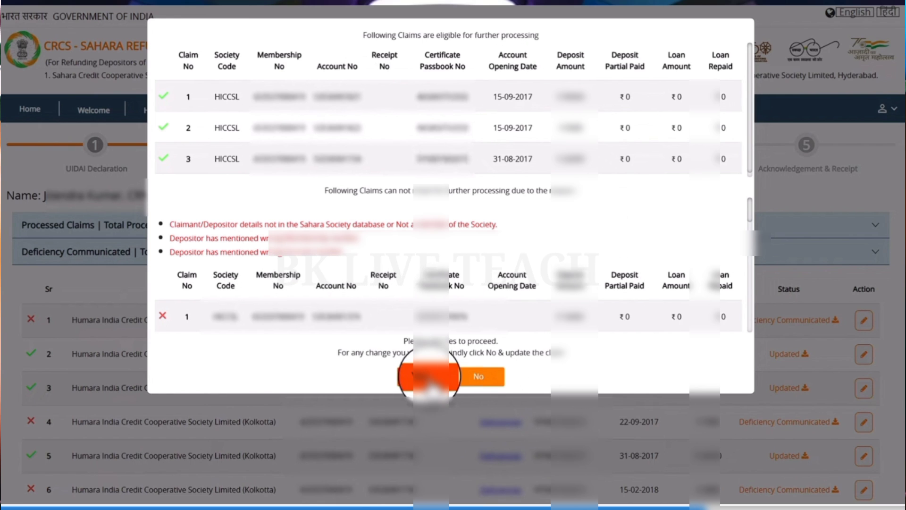
{"action": "left_click", "coordinate": [428, 376]}
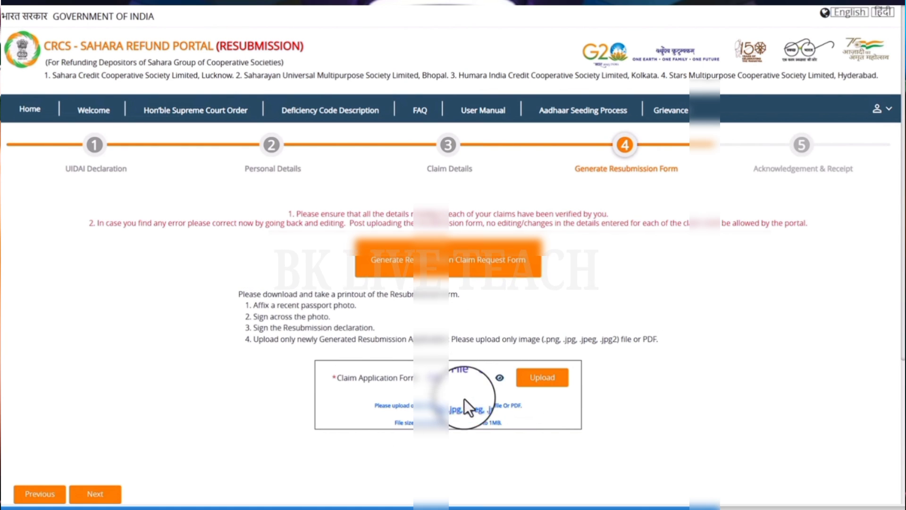
Generate the resubmission claim request form and save it as Resubmission Claim Request Form.pdf
{"action": "left_click", "coordinate": [425, 262]}
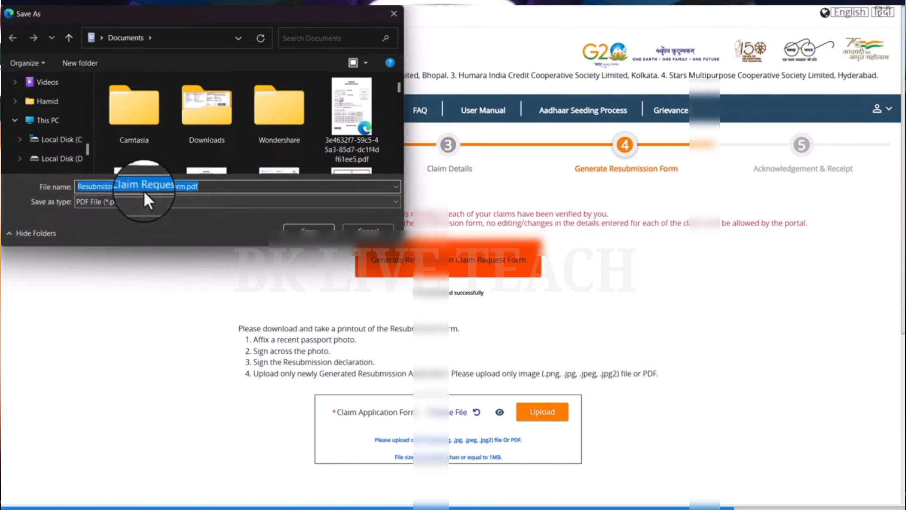
{"action": "scroll", "coordinate": [49, 120], "scroll_direction": "up", "scroll_amount": 5}
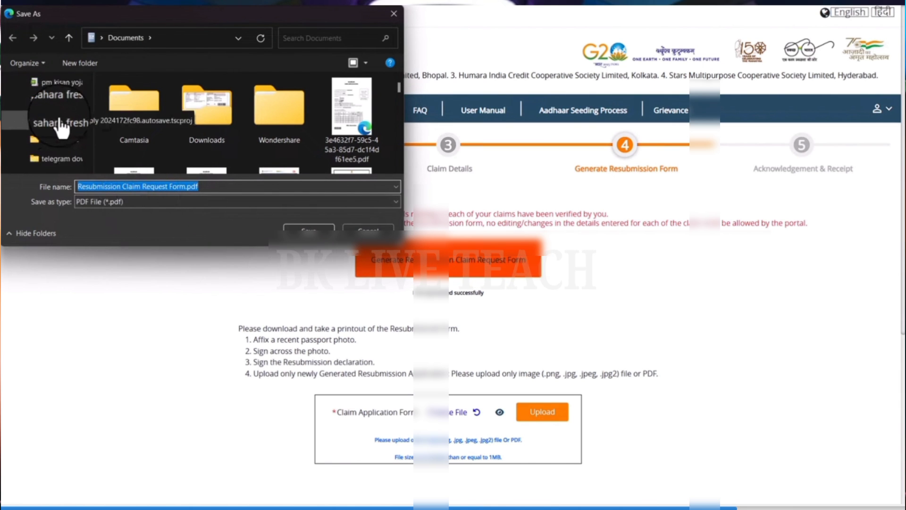
{"action": "left_click", "coordinate": [53, 108]}
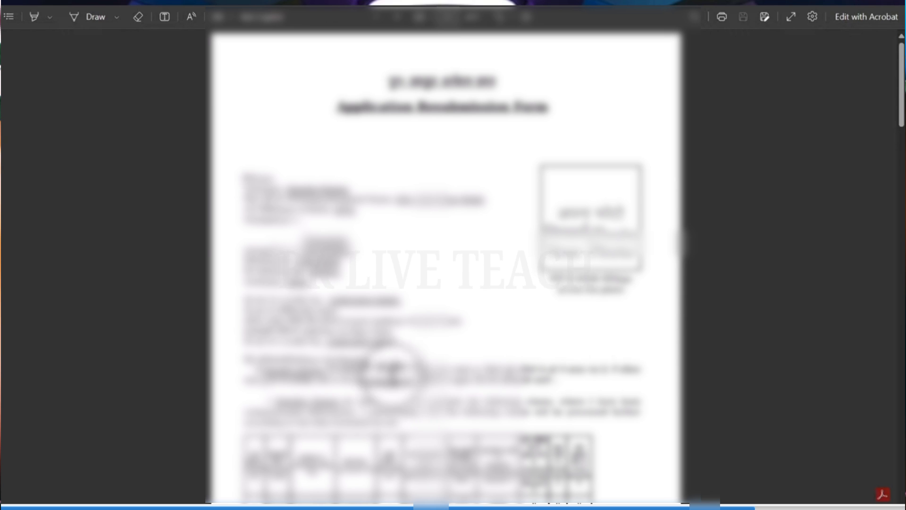
Review the generated Application Resubmission Form, including its photo box, claimant details and claims tables
{"action": "scroll", "coordinate": [302, 180], "scroll_direction": "down", "scroll_amount": 5}
{"action": "scroll", "coordinate": [366, 297], "scroll_direction": "up", "scroll_amount": 5}
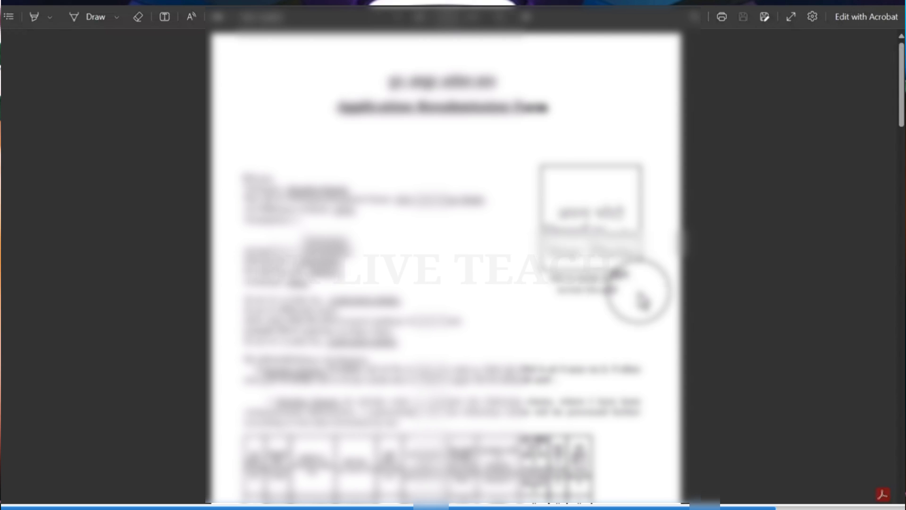
{"action": "scroll", "coordinate": [642, 307], "scroll_direction": "down", "scroll_amount": 7}
{"action": "scroll", "coordinate": [637, 331], "scroll_direction": "down", "scroll_amount": 8}
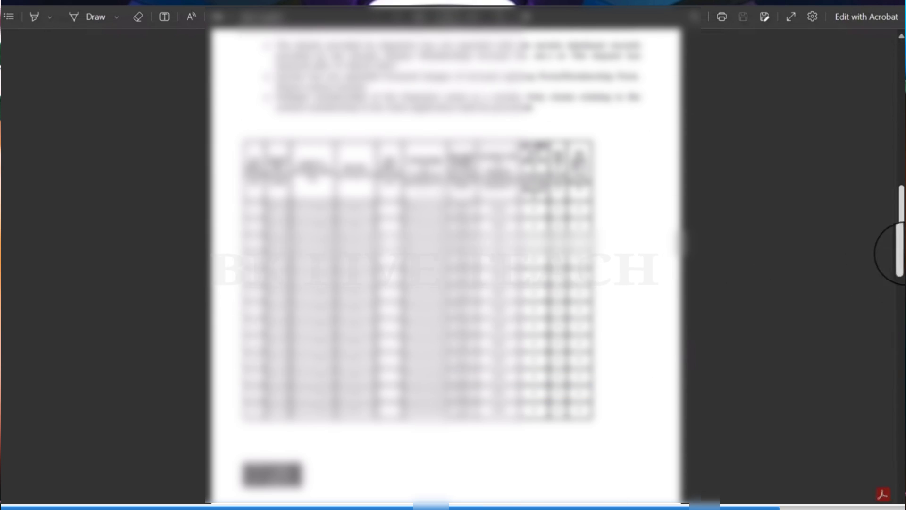